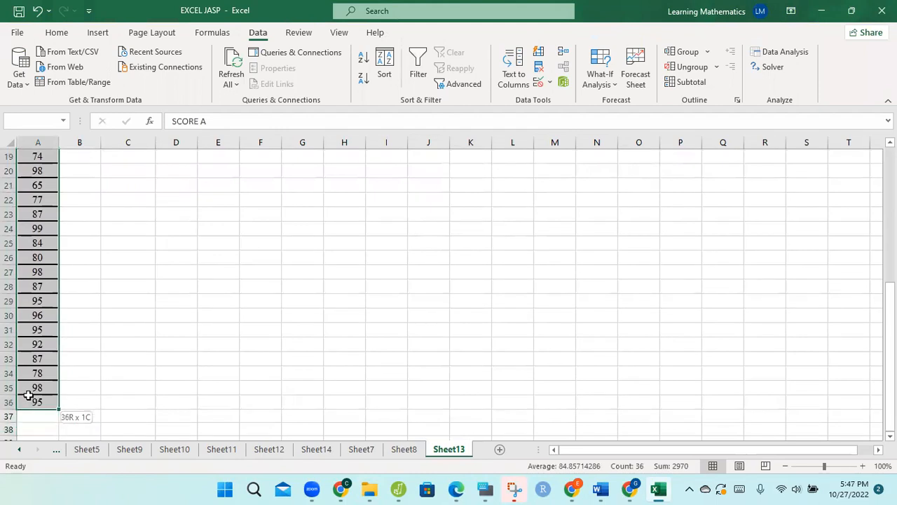
# - Copy the SCORE A column from Sheet13 and paste it at A1 of a new worksheet
pyautogui.hotkey('ctrl', 'c')
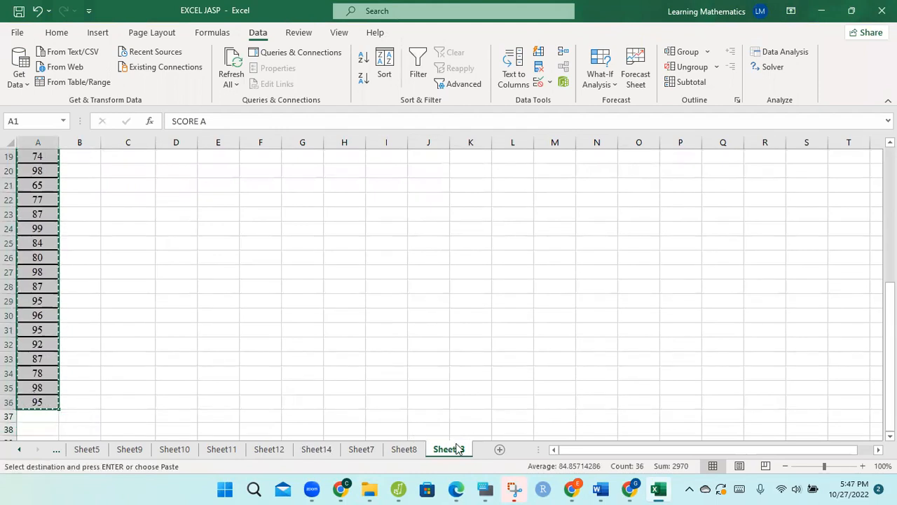
pyautogui.click(498, 451)
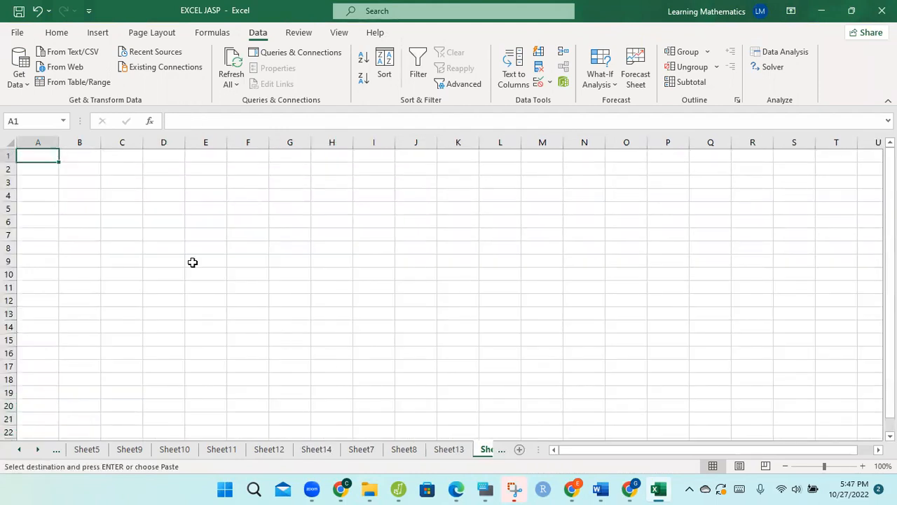
pyautogui.hotkey('ctrl', 'v')
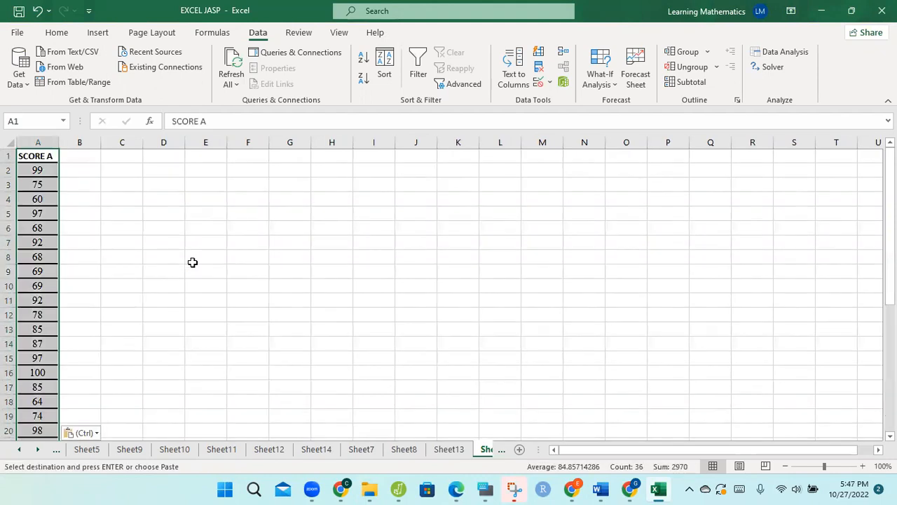
# - Save only the active sheet as EXCEL JASP in CSV UTF-8 format in the Hypothesis Test folder, replacing the existing file
pyautogui.click(17, 34)
pyautogui.click(49, 207)
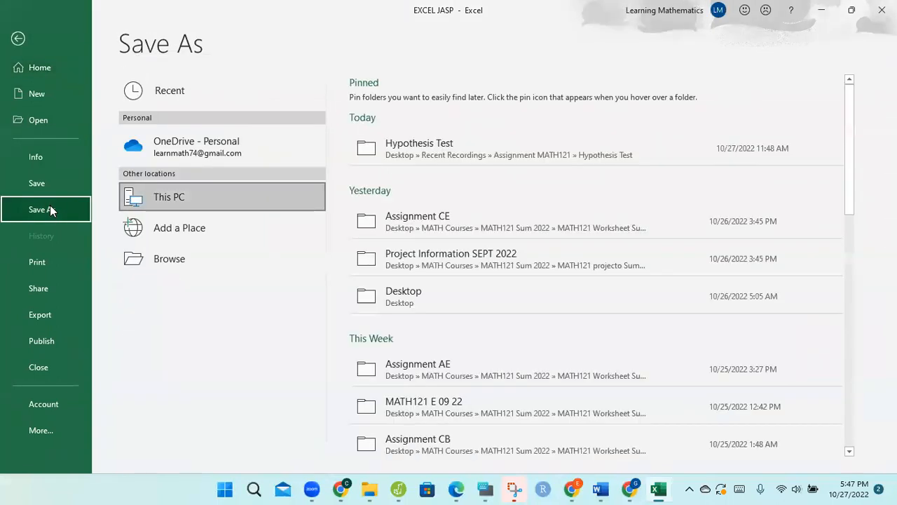
pyautogui.click(398, 151)
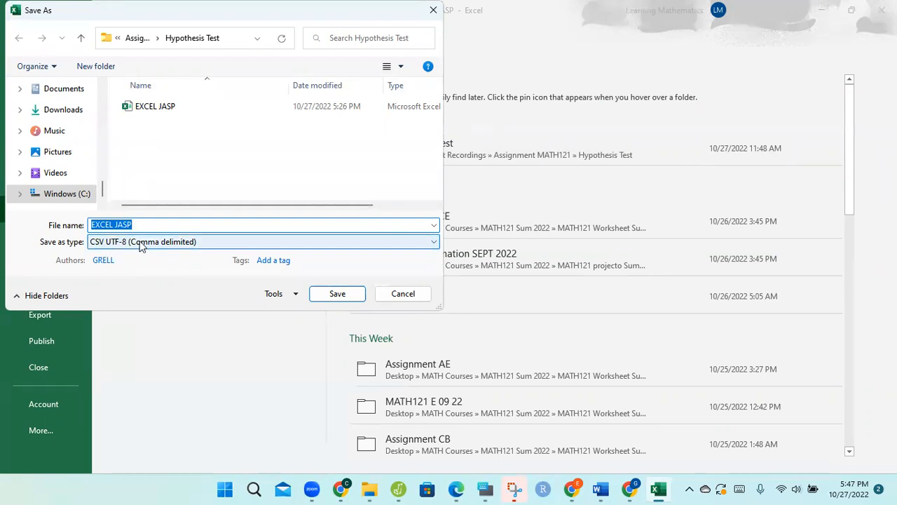
pyautogui.click(336, 297)
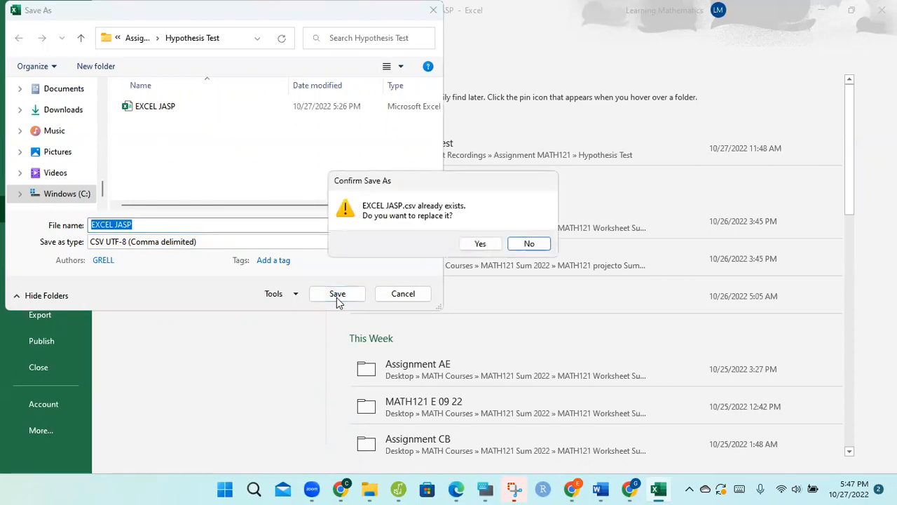
pyautogui.click(487, 245)
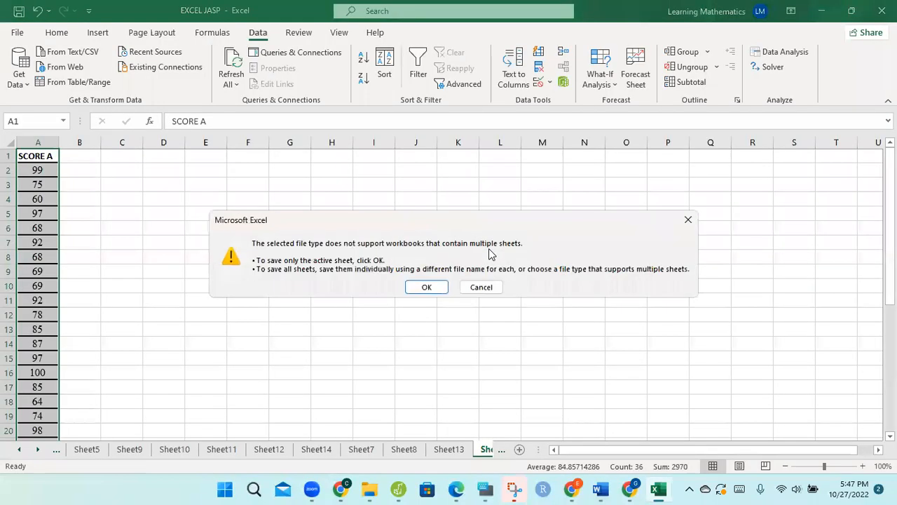
pyautogui.click(436, 291)
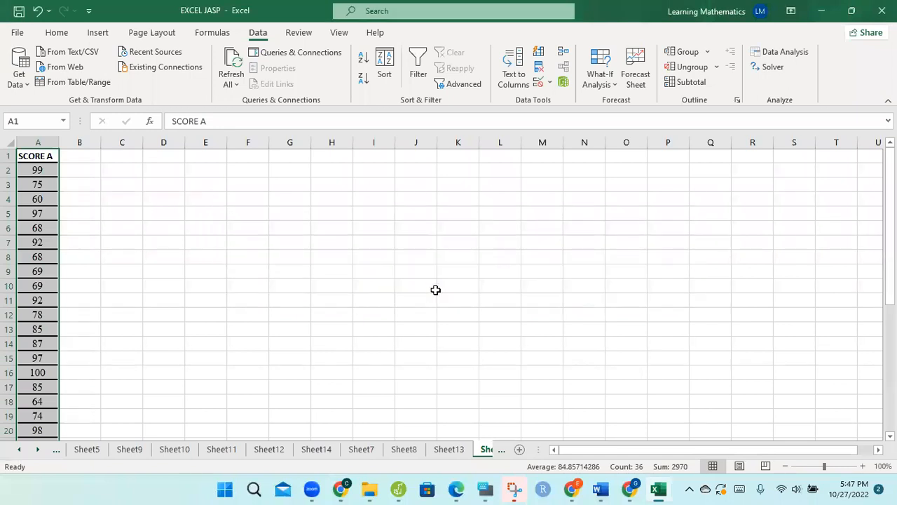
# - Switch to JASP and open the EXCEL JASP CSV file from Desktop > Recent Recordings > Assignment MATH121 > Hypothesis Test
pyautogui.click(400, 489)
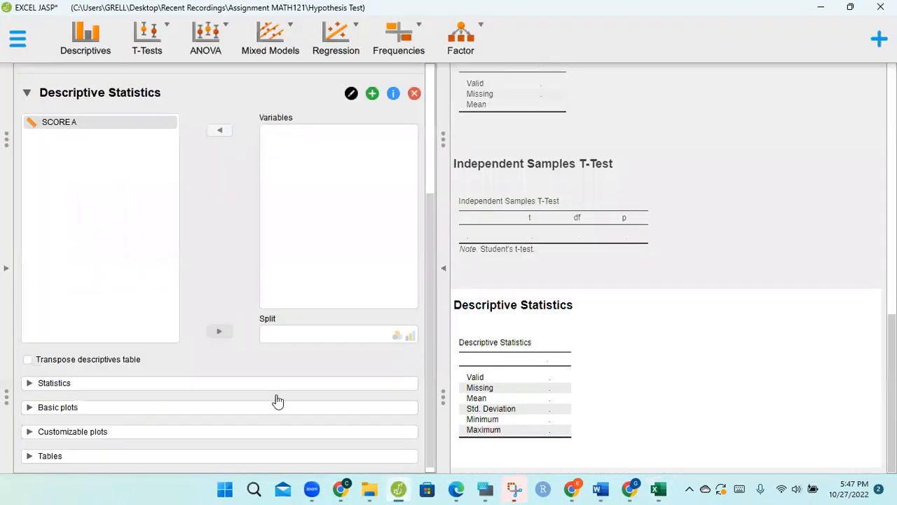
pyautogui.click(15, 41)
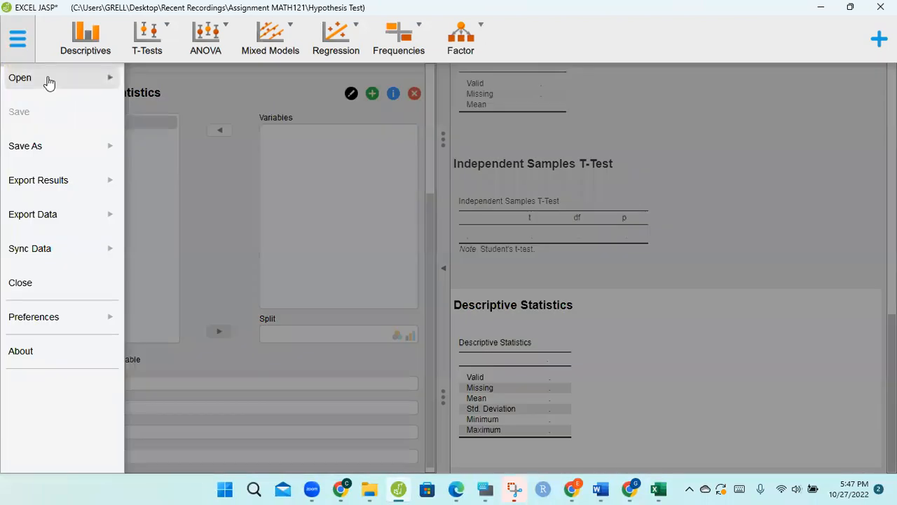
pyautogui.click(49, 80)
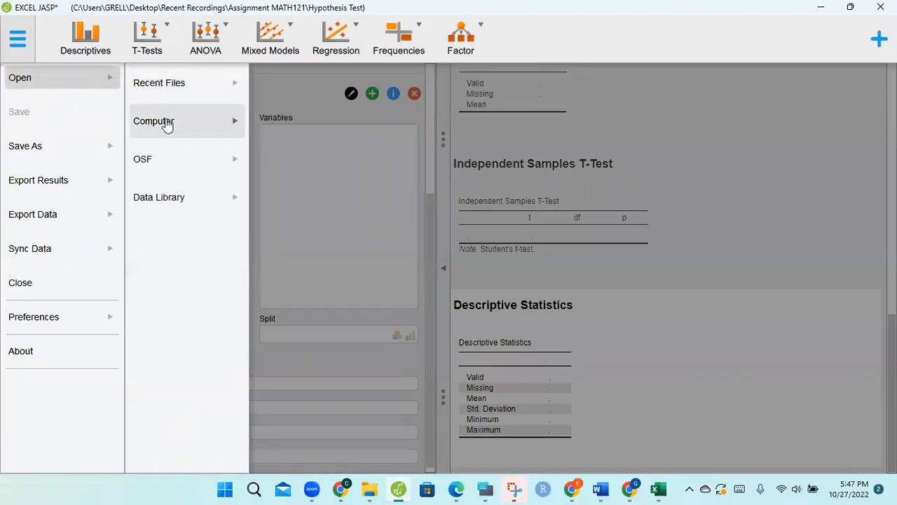
pyautogui.click(167, 123)
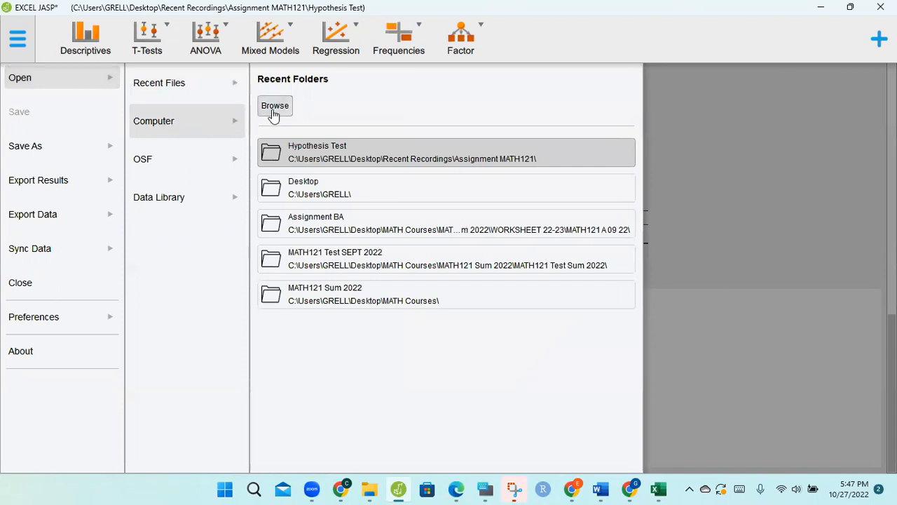
pyautogui.click(273, 112)
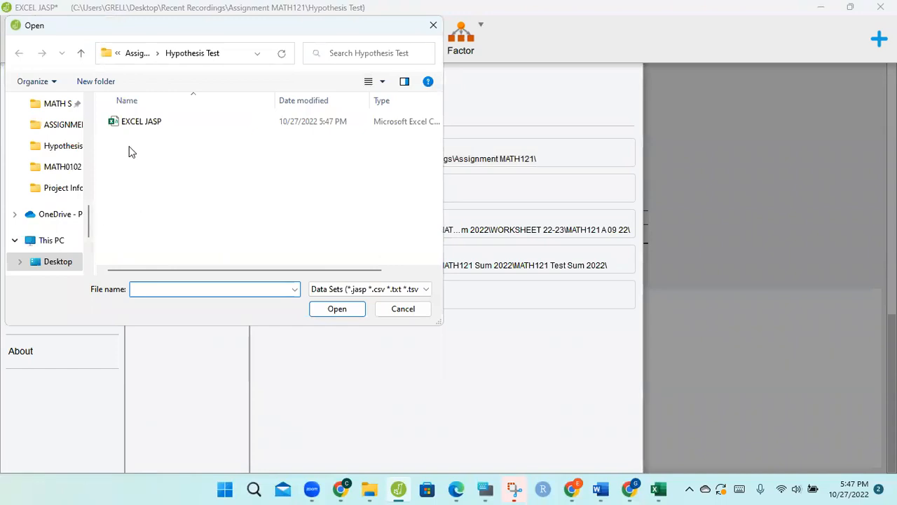
pyautogui.moveTo(87, 234)
pyautogui.mouseDown()
pyautogui.moveTo(94, 134)
pyautogui.moveTo(87, 228)
pyautogui.mouseUp()
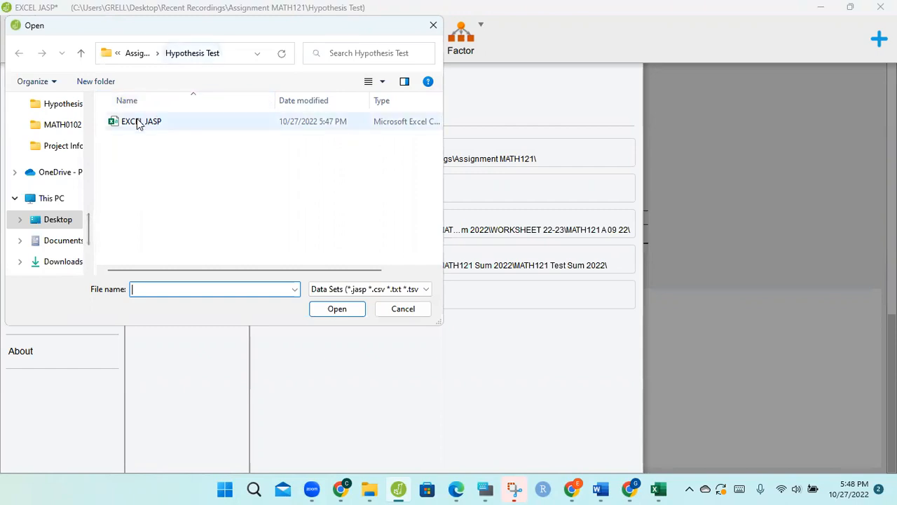
pyautogui.click(70, 221)
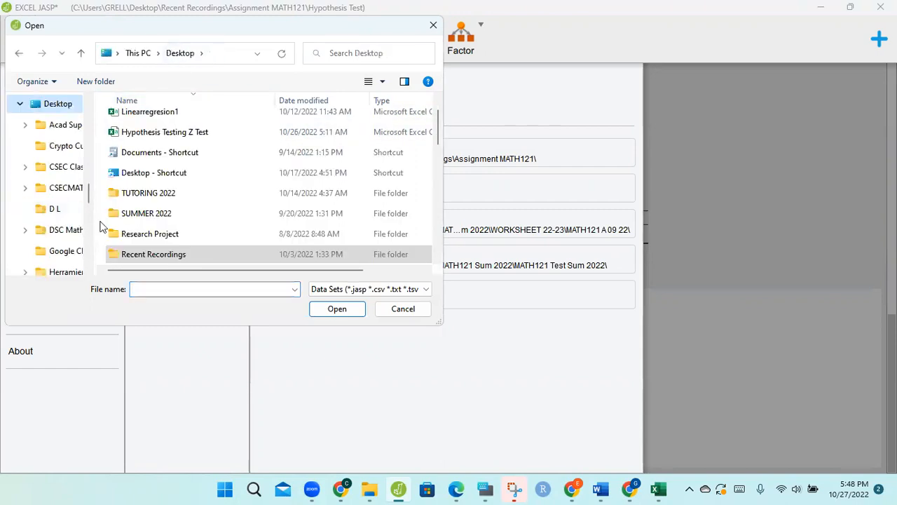
pyautogui.doubleClick(152, 255)
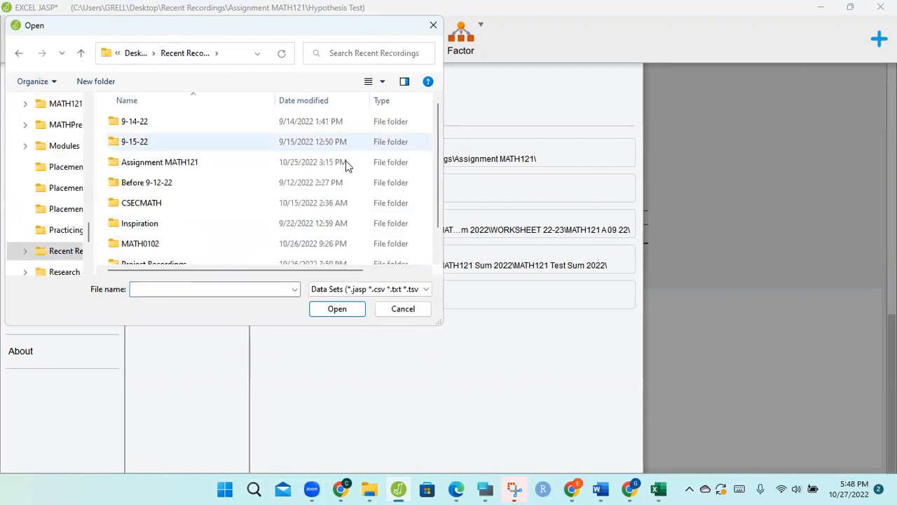
pyautogui.doubleClick(216, 162)
pyautogui.doubleClick(150, 147)
pyautogui.click(145, 127)
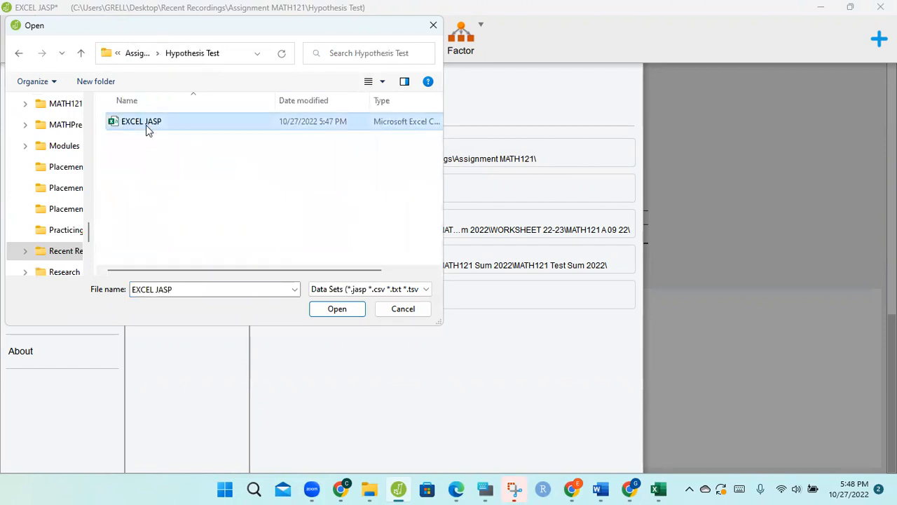
pyautogui.click(330, 309)
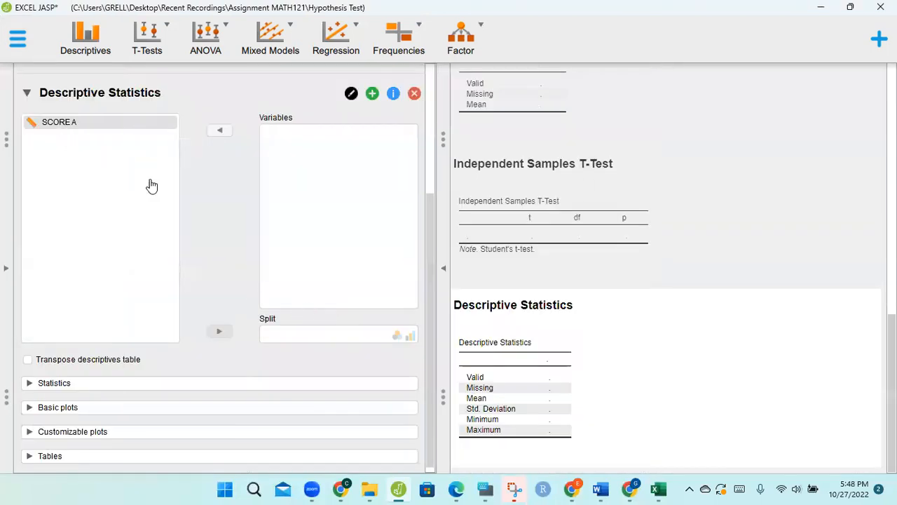
# - Examine the SCORE A data in a reduced Excel window beside JASP and return to JASP
pyautogui.click(661, 488)
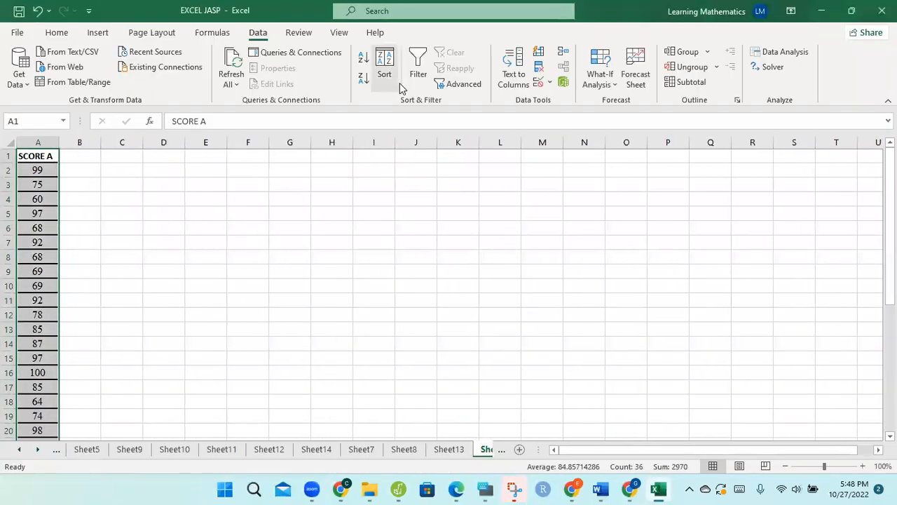
pyautogui.click(850, 12)
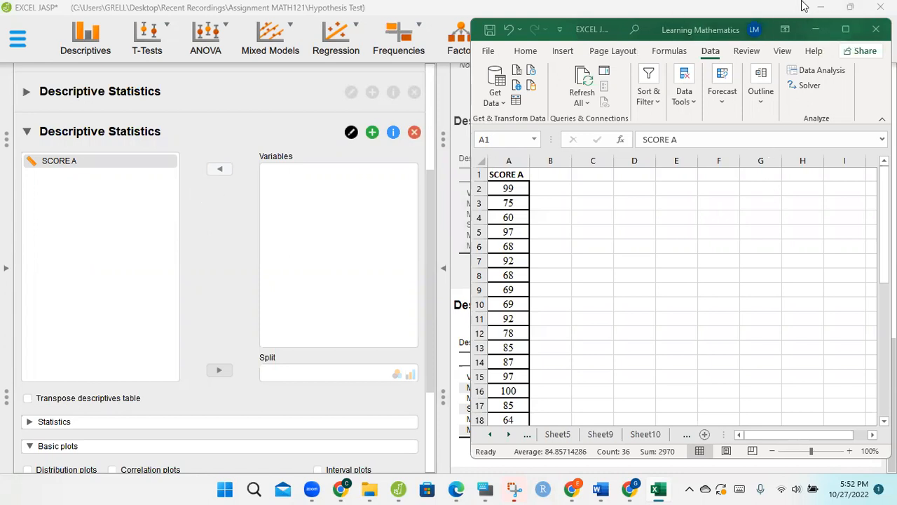
pyautogui.click(816, 32)
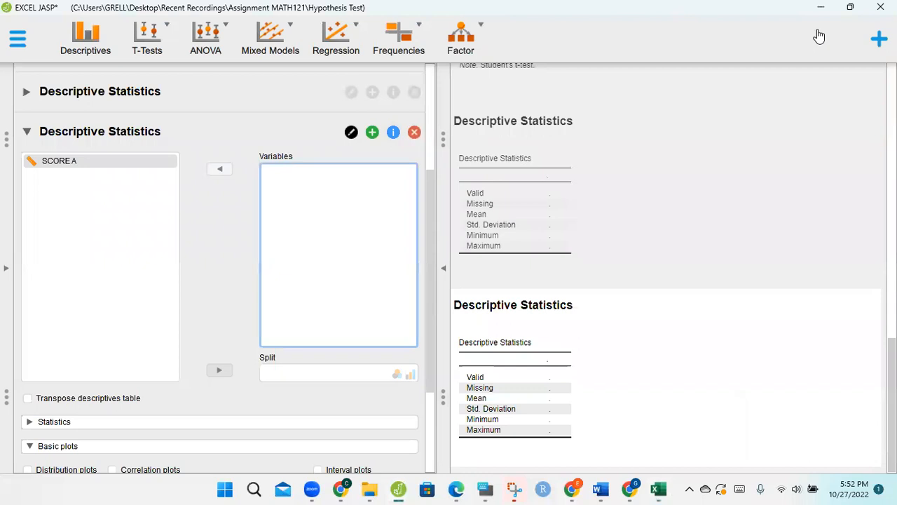
# - Add a classical One Sample T-Test analysis and enable its Z Test option
pyautogui.click(169, 31)
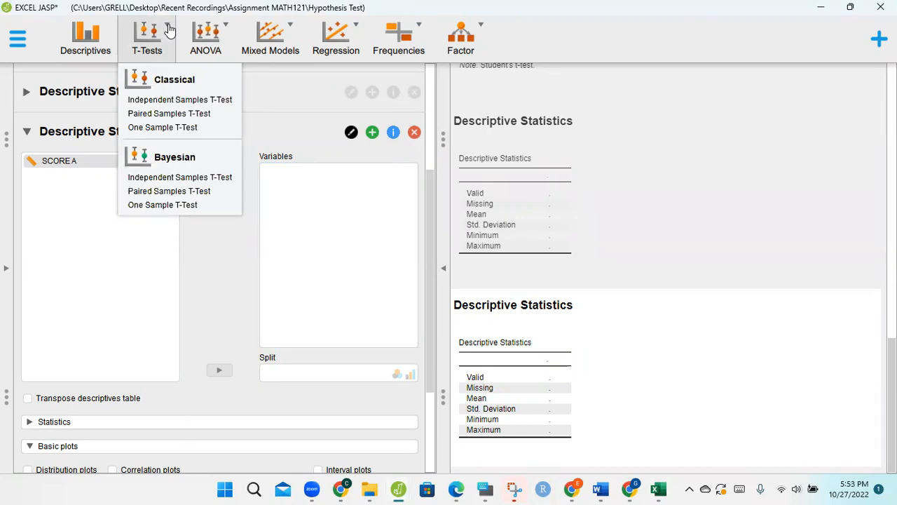
pyautogui.click(153, 131)
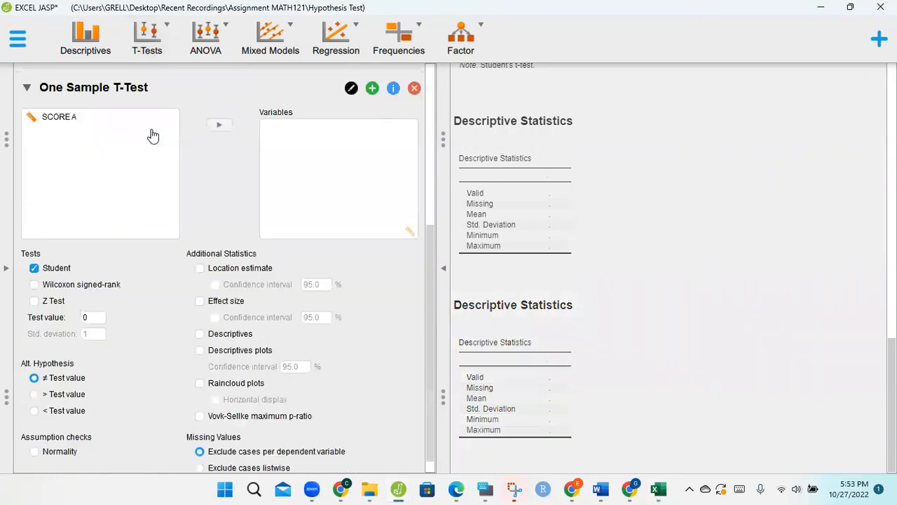
pyautogui.click(40, 303)
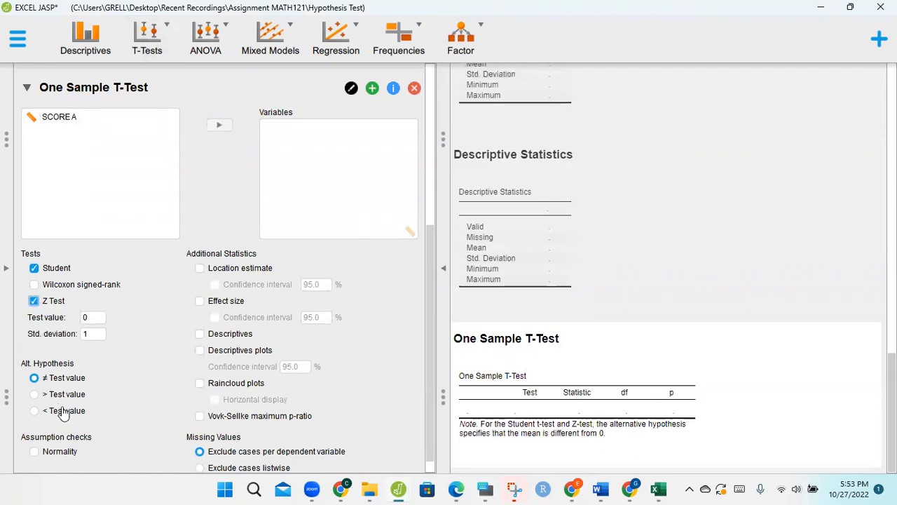
# - Set the test value to 70 after checking the hypotheses in the Word document, and assign SCORE A as the test variable
pyautogui.click(93, 319)
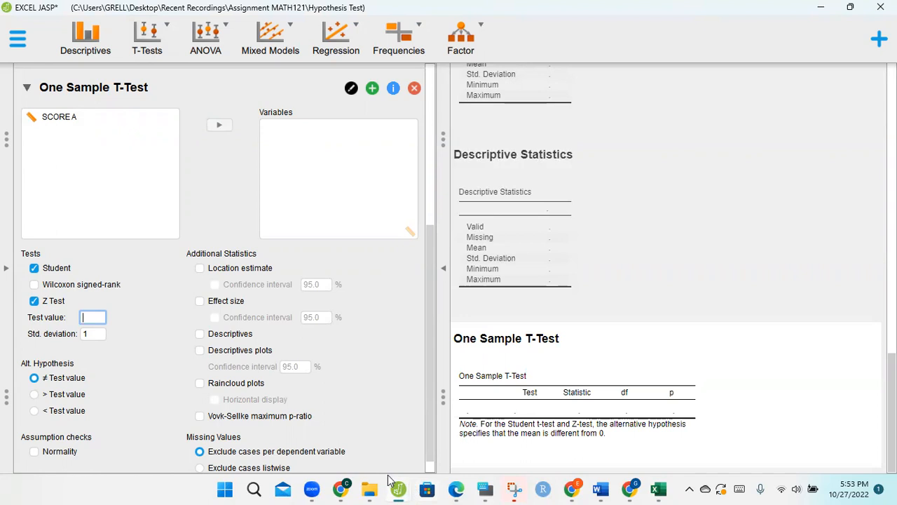
pyautogui.click(600, 489)
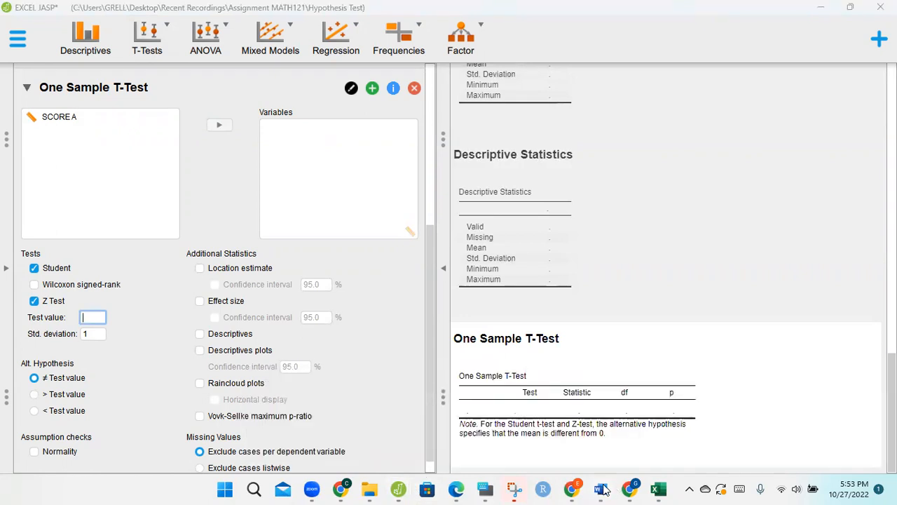
pyautogui.click(749, 459)
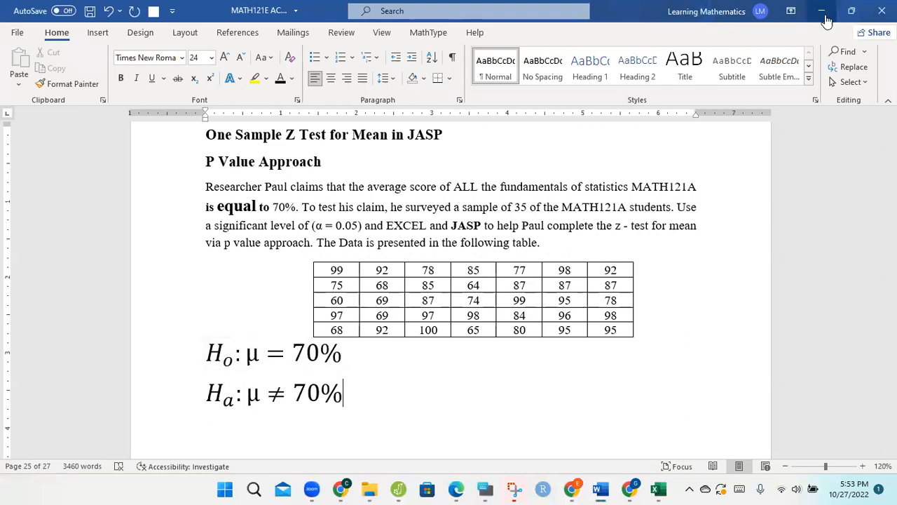
pyautogui.click(823, 13)
pyautogui.write('0')
pyautogui.press('BackSpace')
pyautogui.write('70')
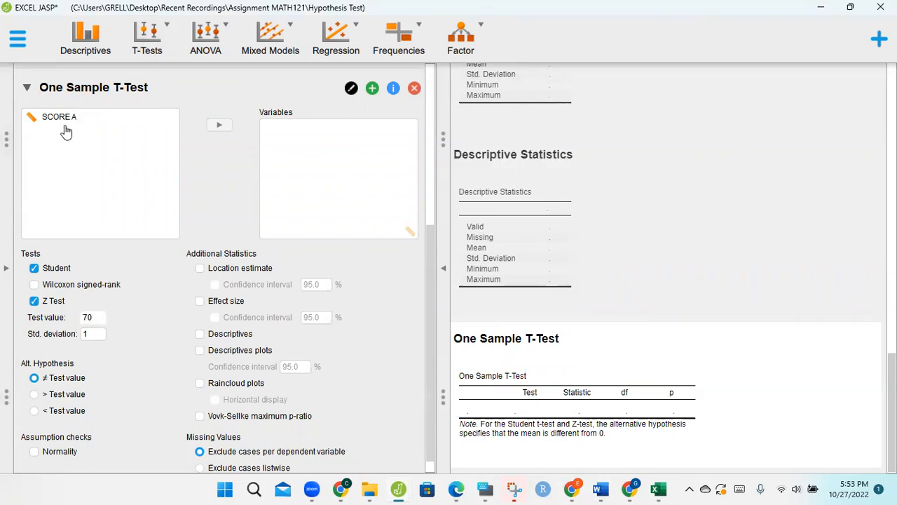
pyautogui.click(65, 129)
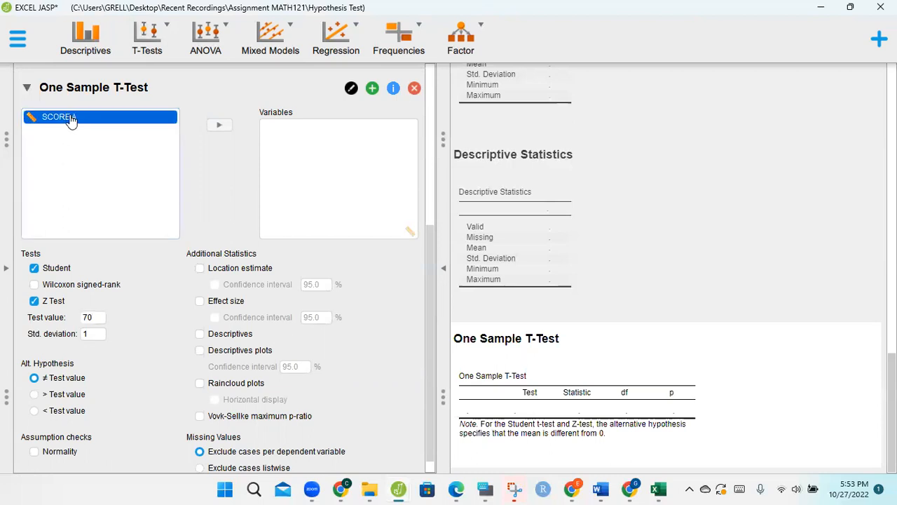
pyautogui.click(213, 127)
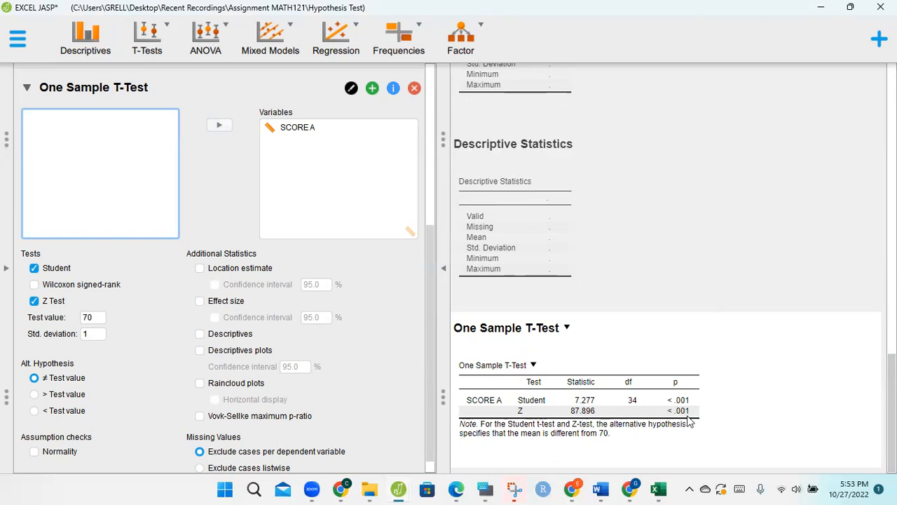
# - Consult the P-value approach procedure and decision criterion in the PDF open in Edge, and return to JASP
pyautogui.click(459, 488)
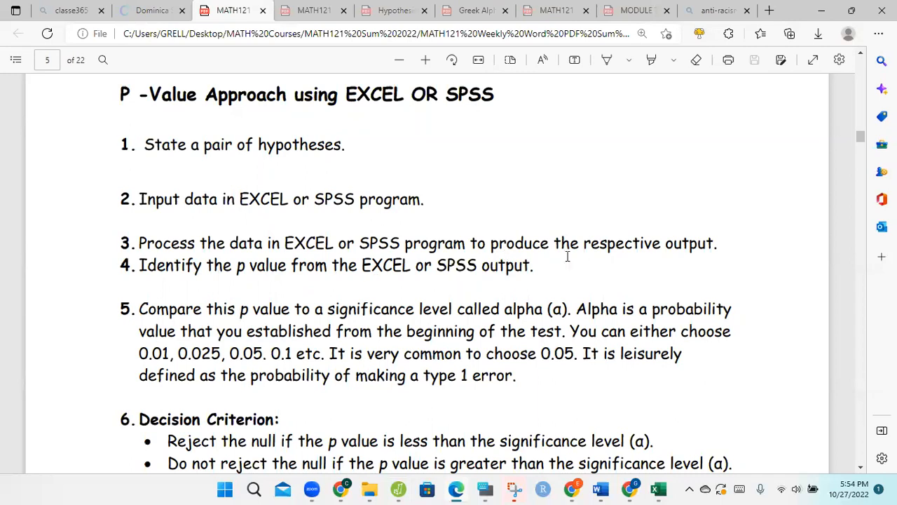
pyautogui.click(821, 10)
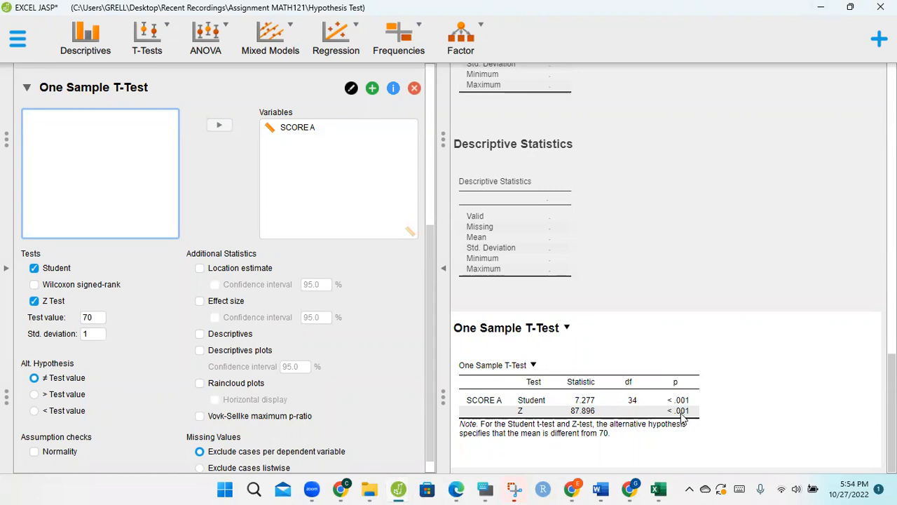
# - Copy the One Sample T-Test results table from JASP and switch to the Word document containing the hypotheses
pyautogui.click(534, 366)
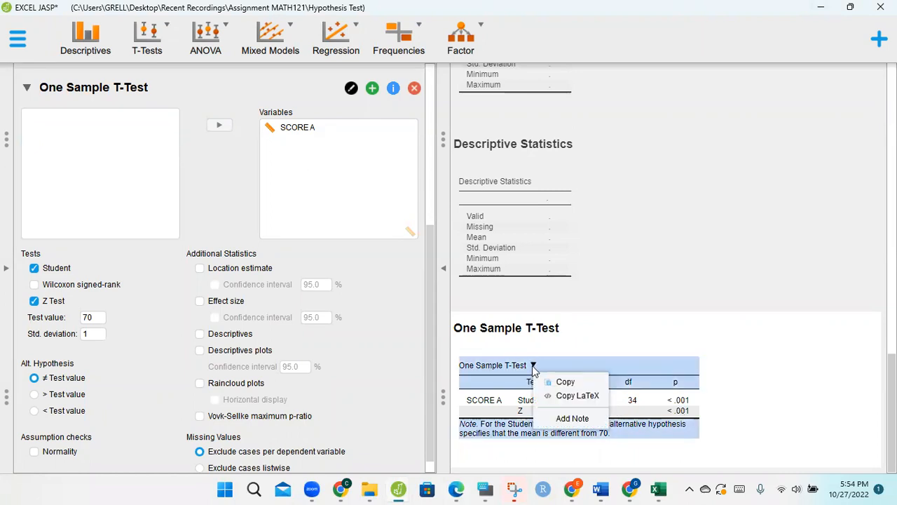
pyautogui.click(557, 382)
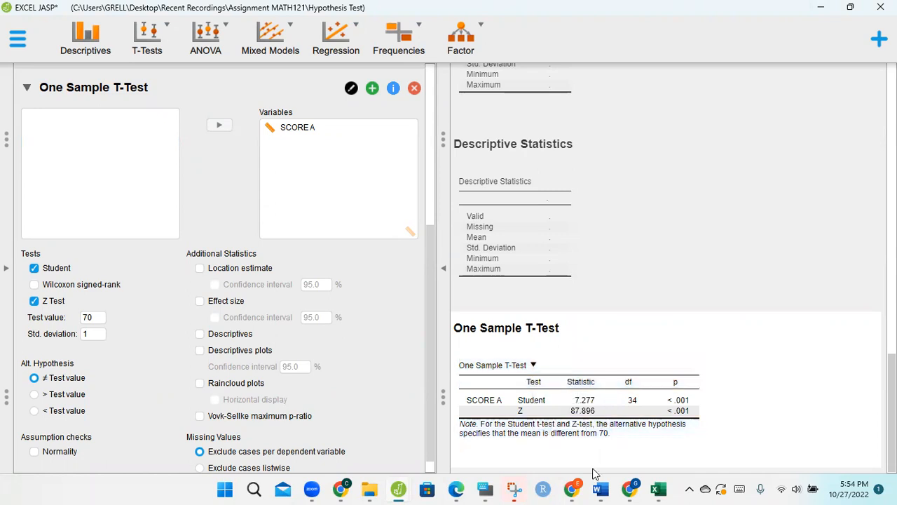
pyautogui.moveTo(601, 488)
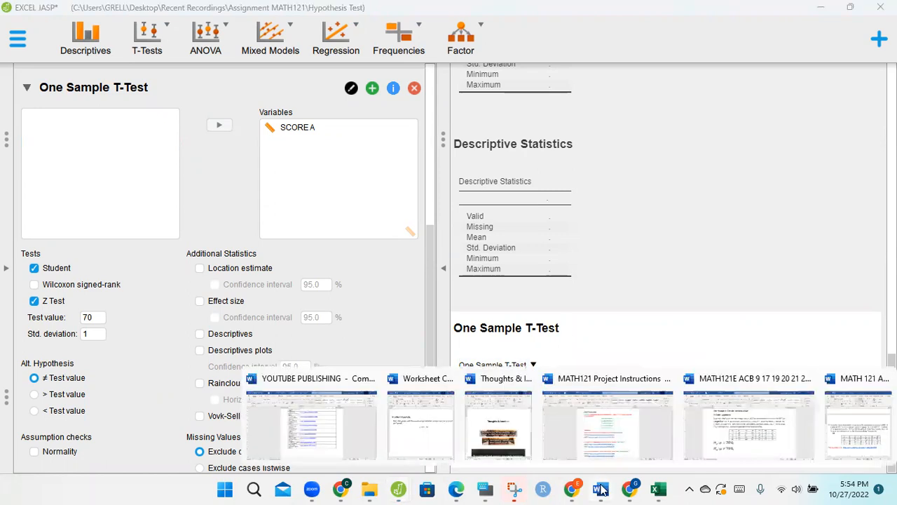
pyautogui.click(738, 458)
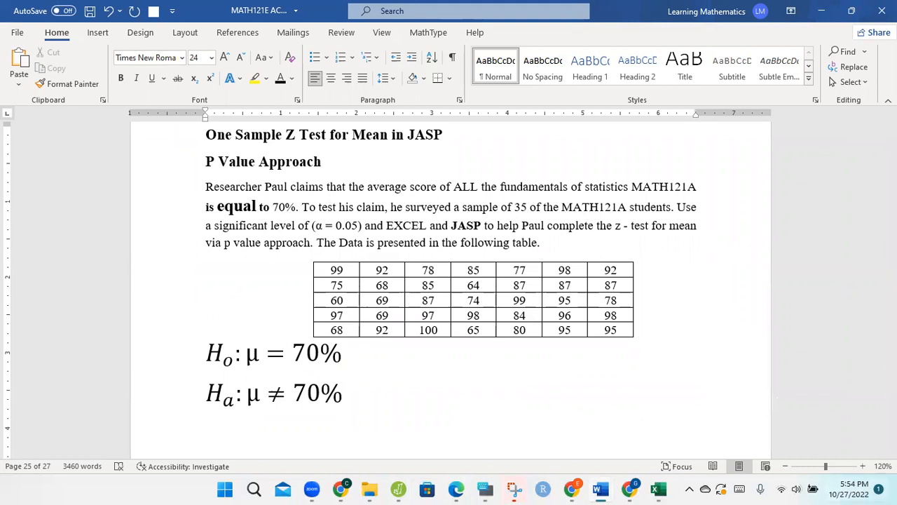
pyautogui.moveTo(892, 414); pyautogui.dragTo(892, 414)
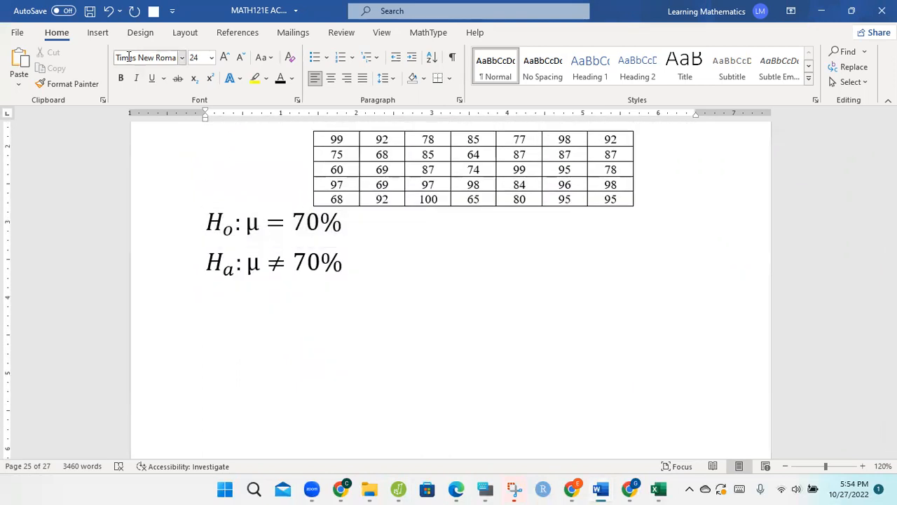
# - Paste the copied results table into a new text box beside the hypotheses, about 5.2" wide and enlarged to about 1.43" high
pyautogui.click(98, 33)
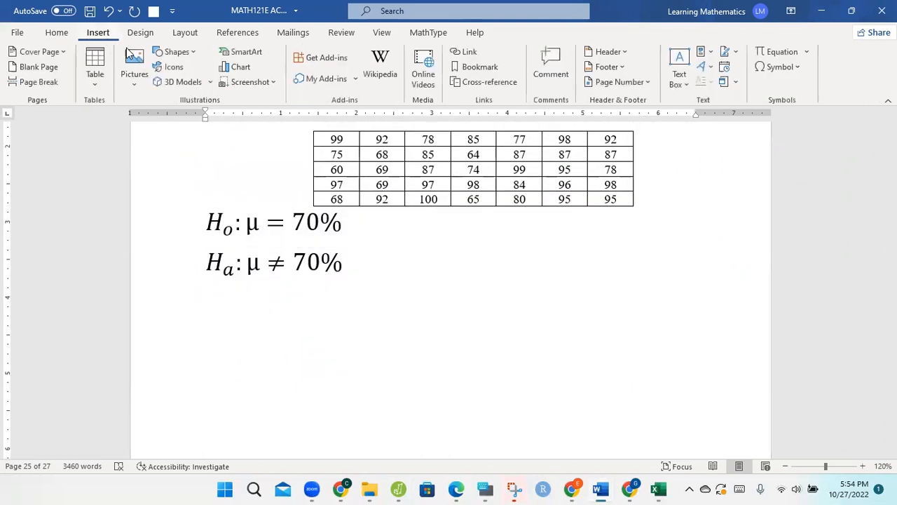
pyautogui.click(177, 52)
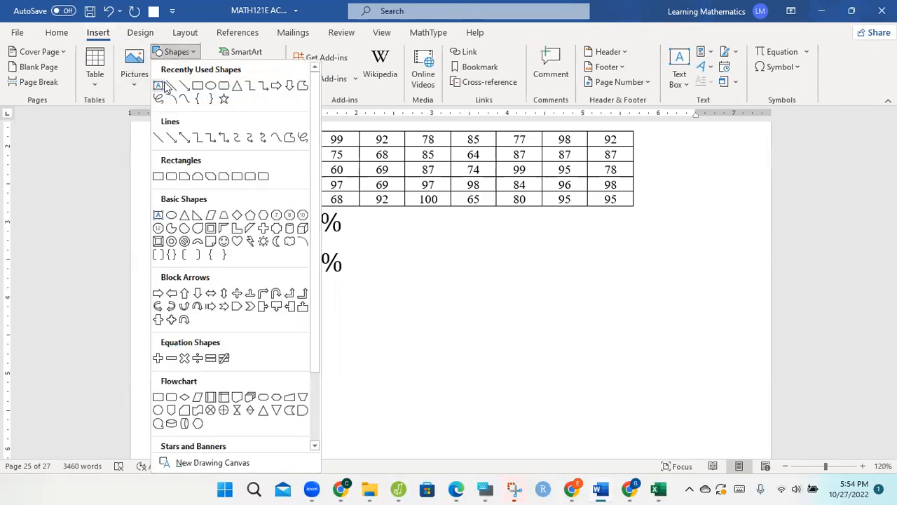
pyautogui.click(161, 85)
pyautogui.moveTo(357, 222); pyautogui.dragTo(748, 301)
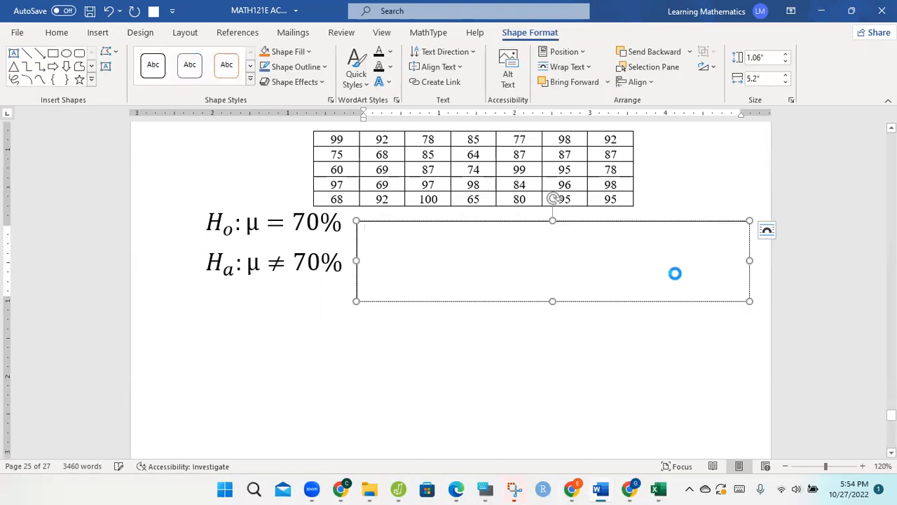
pyautogui.hotkey('ctrl', 'v')
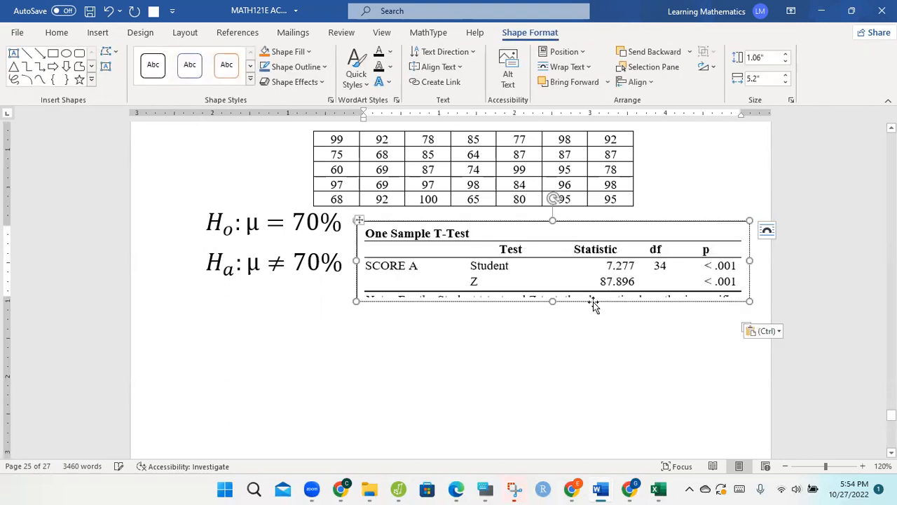
pyautogui.moveTo(553, 321)
pyautogui.mouseDown()
pyautogui.moveTo(551, 337)
pyautogui.moveTo(552, 329)
pyautogui.mouseUp()
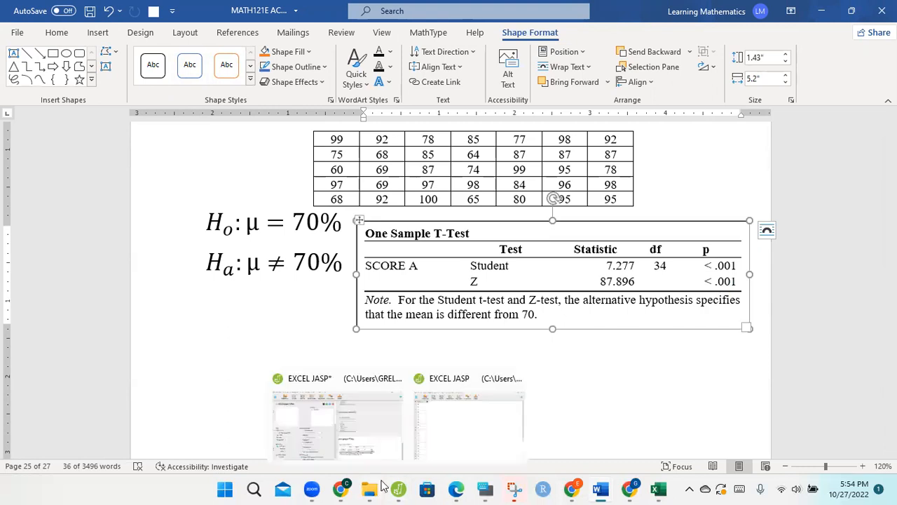
# - Switch to the PDF in Edge to consult the P-value approach steps and decision criterion
pyautogui.click(456, 488)
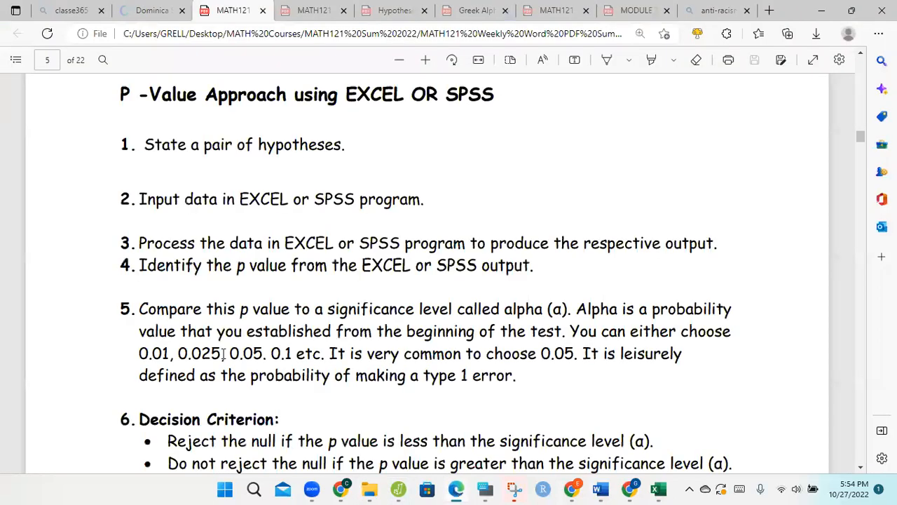